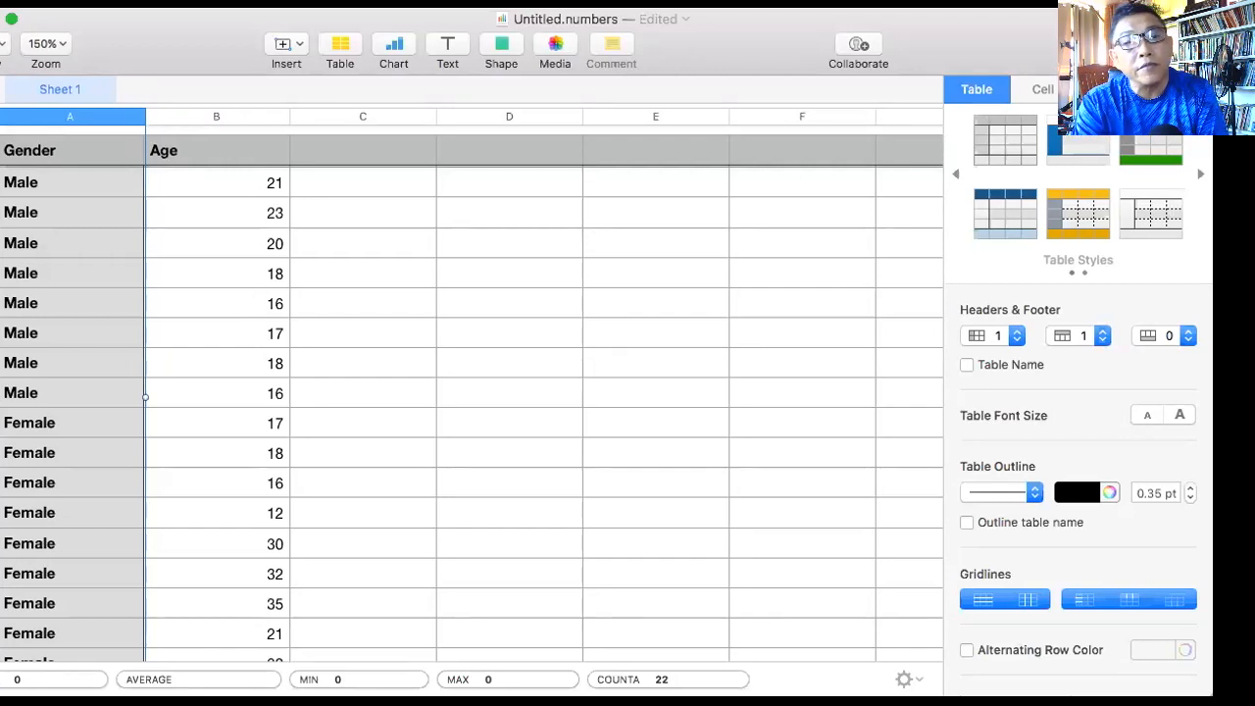
- Export the spreadsheet as a CSV file named trial.csv to the Desktop, replacing the existing file
click(28, 2)
mouse_move(135, 200)
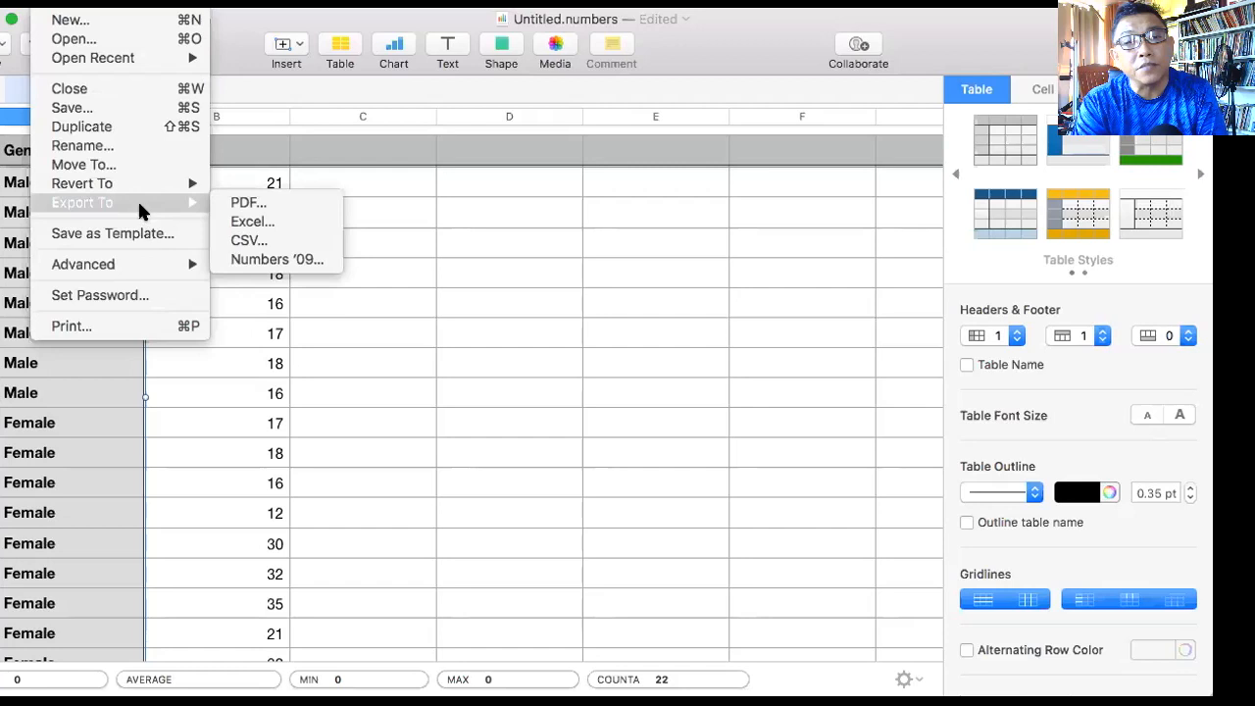
click(253, 235)
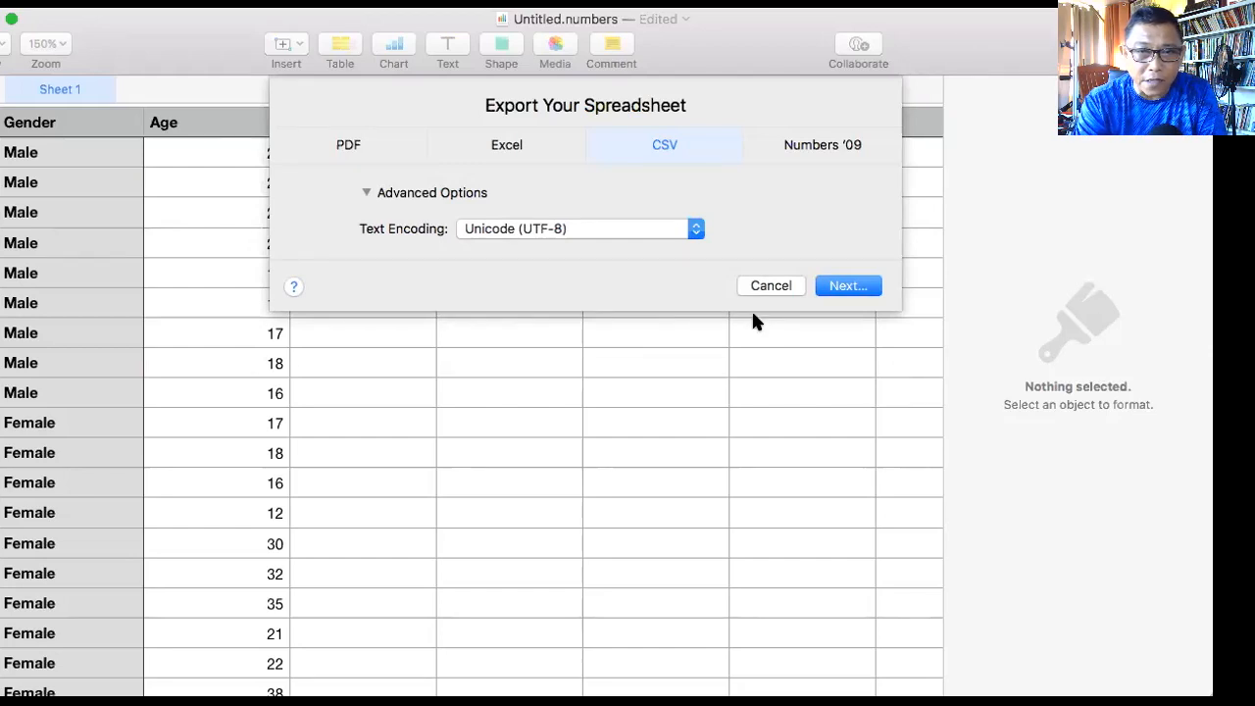
click(845, 285)
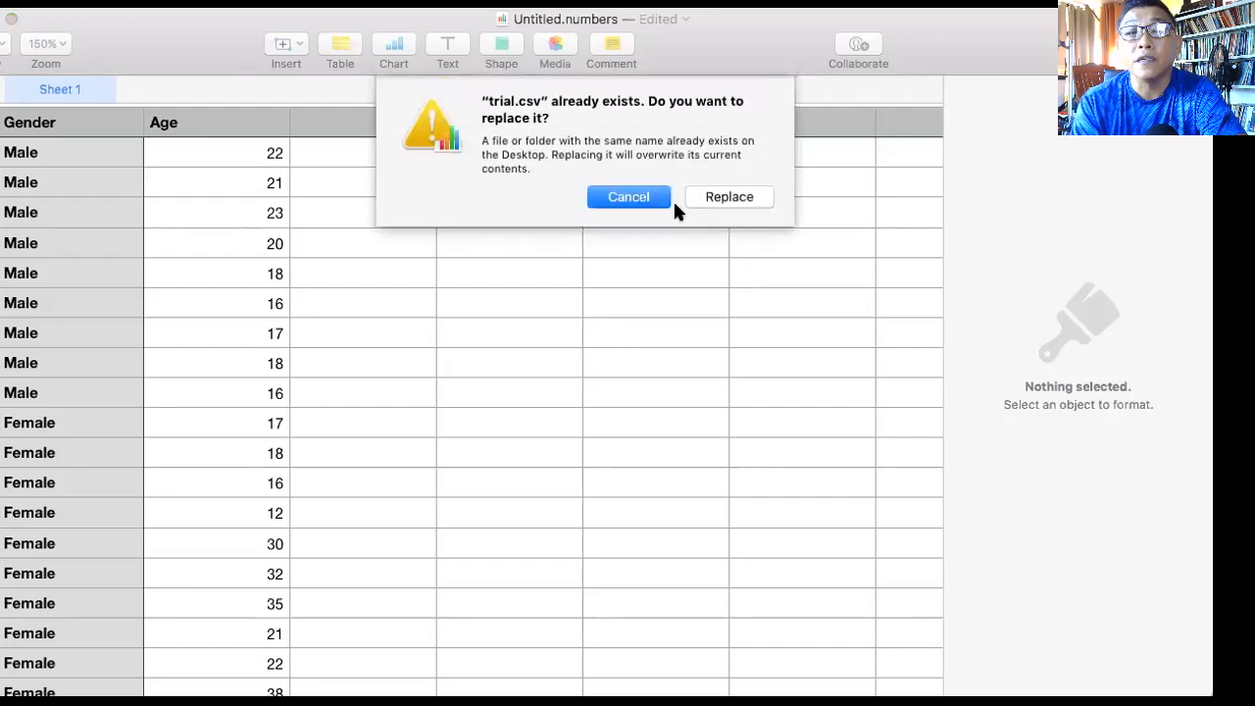
click(728, 197)
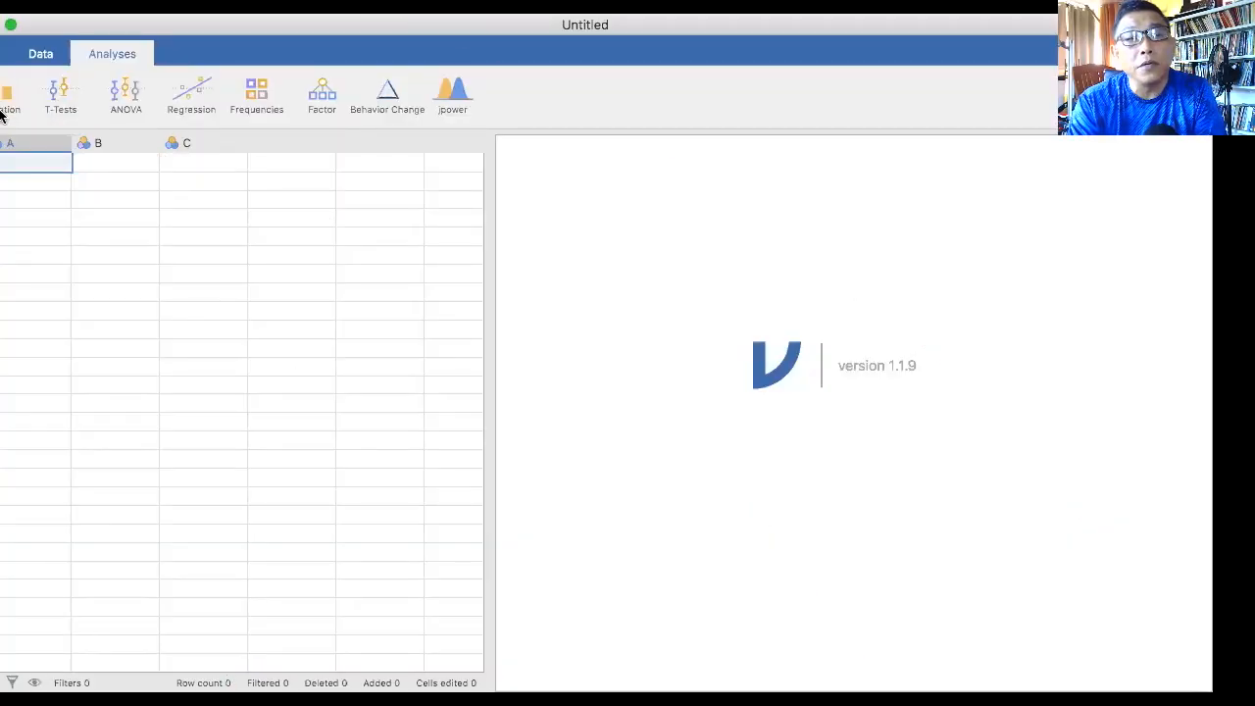
- Switch to jamovi and import trial.csv from the Desktop into the empty data set
click(1, 54)
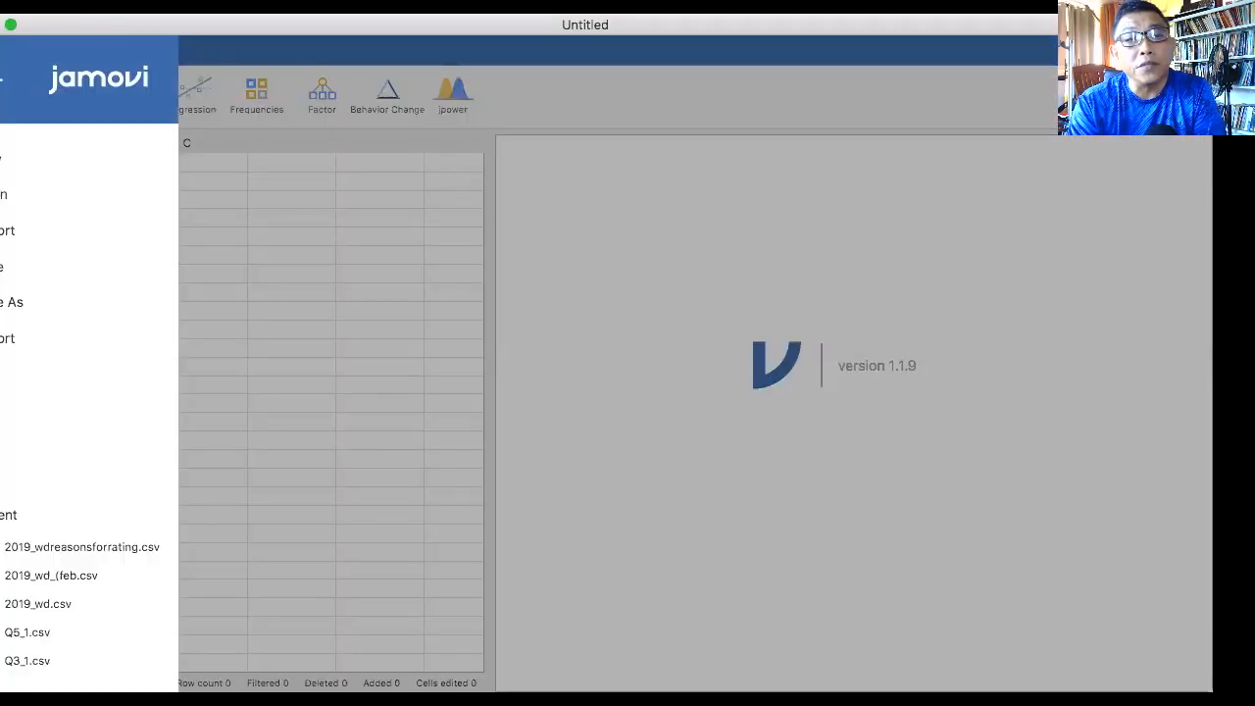
click(28, 237)
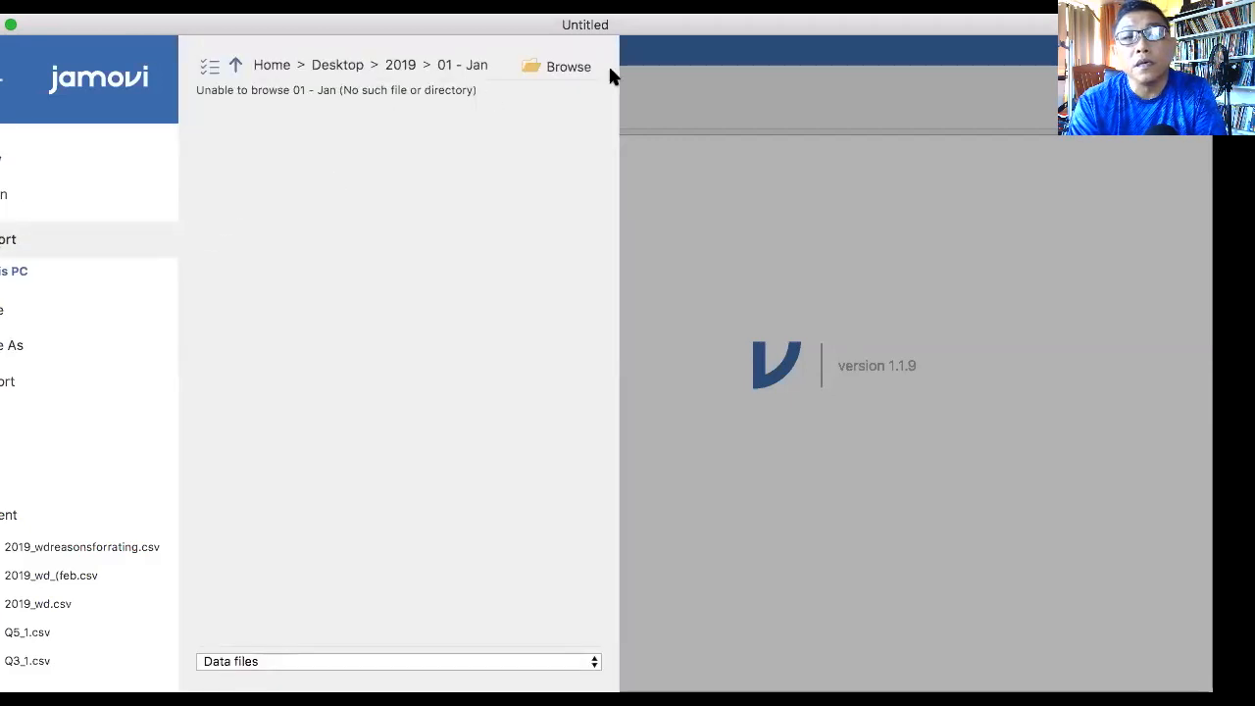
click(588, 66)
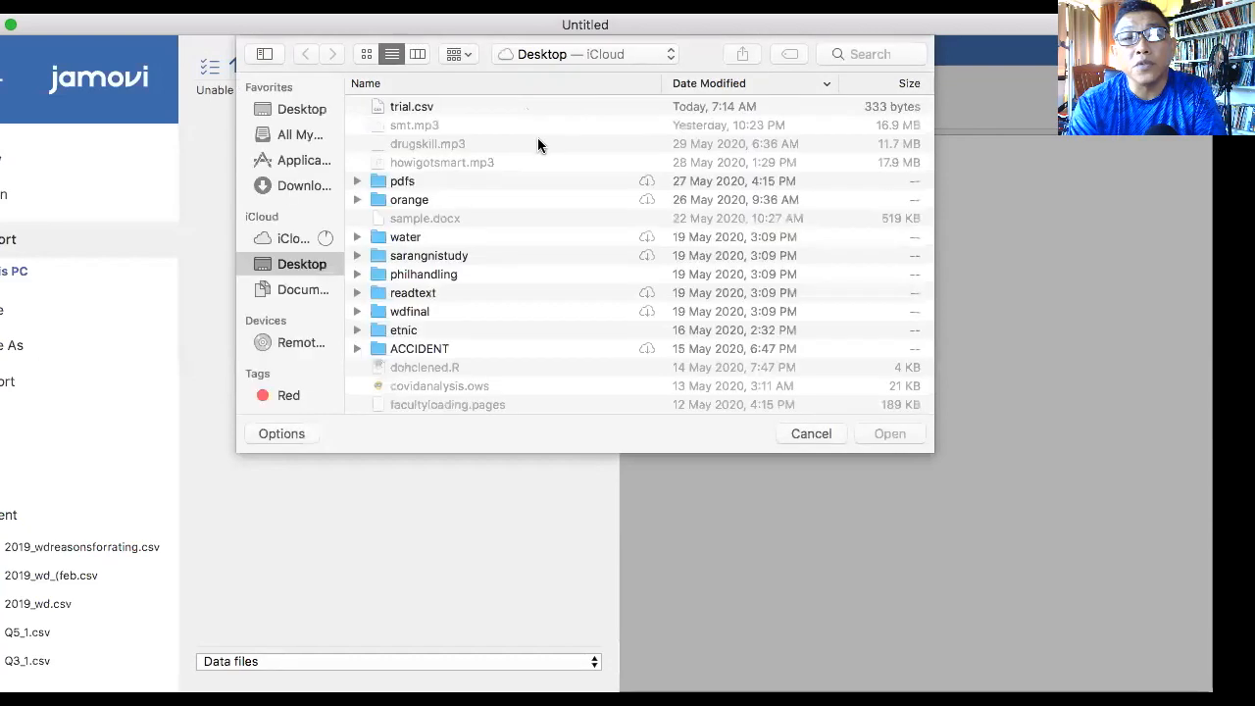
click(400, 108)
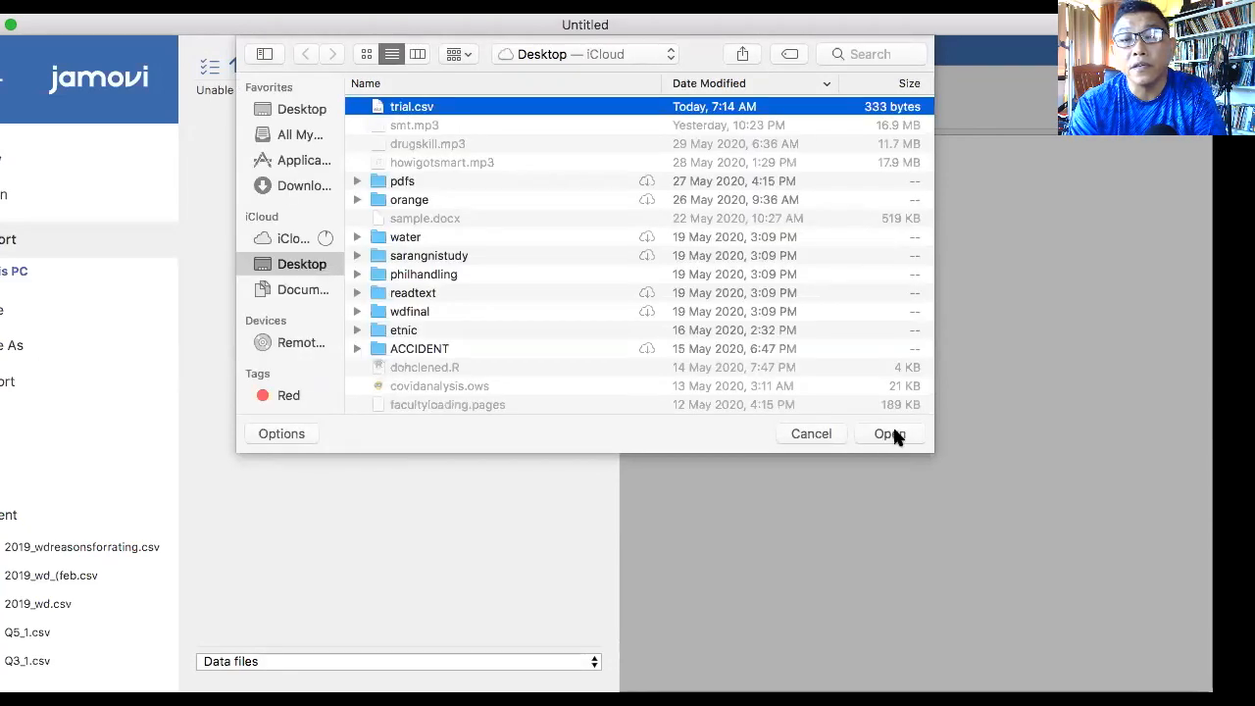
click(893, 431)
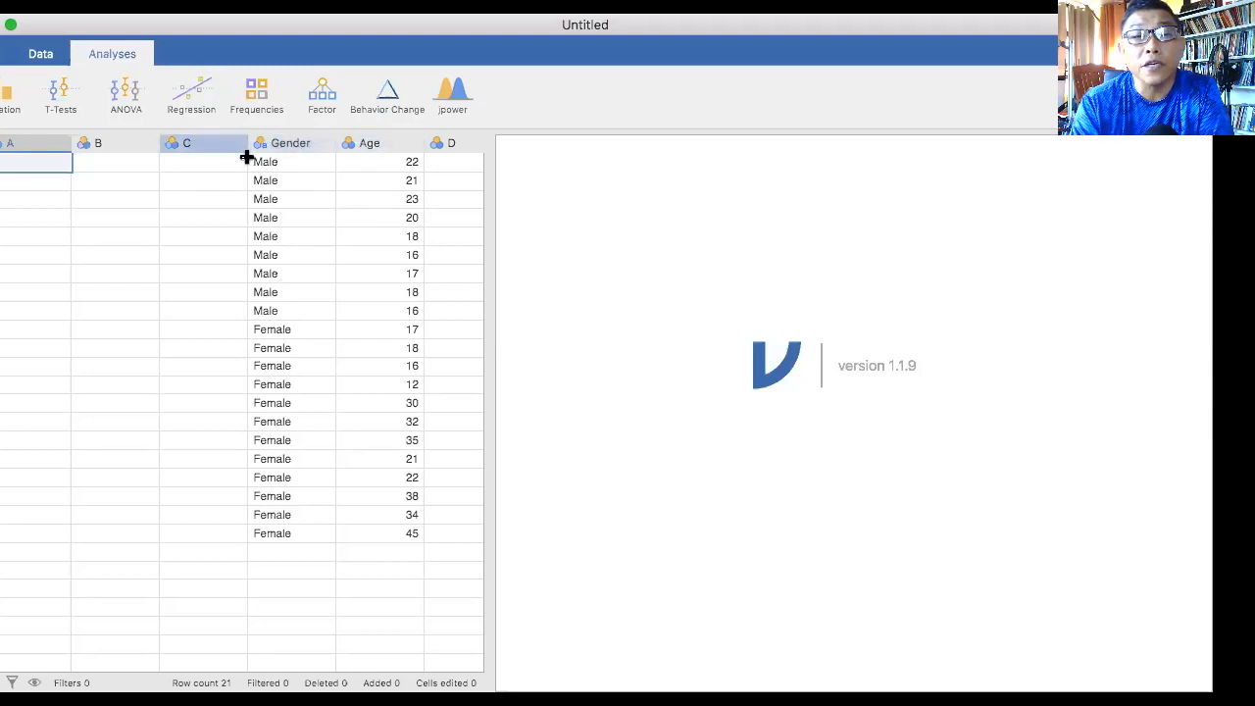
- Change the Age variable's measure type to Continuous and close the variable settings
click(401, 145)
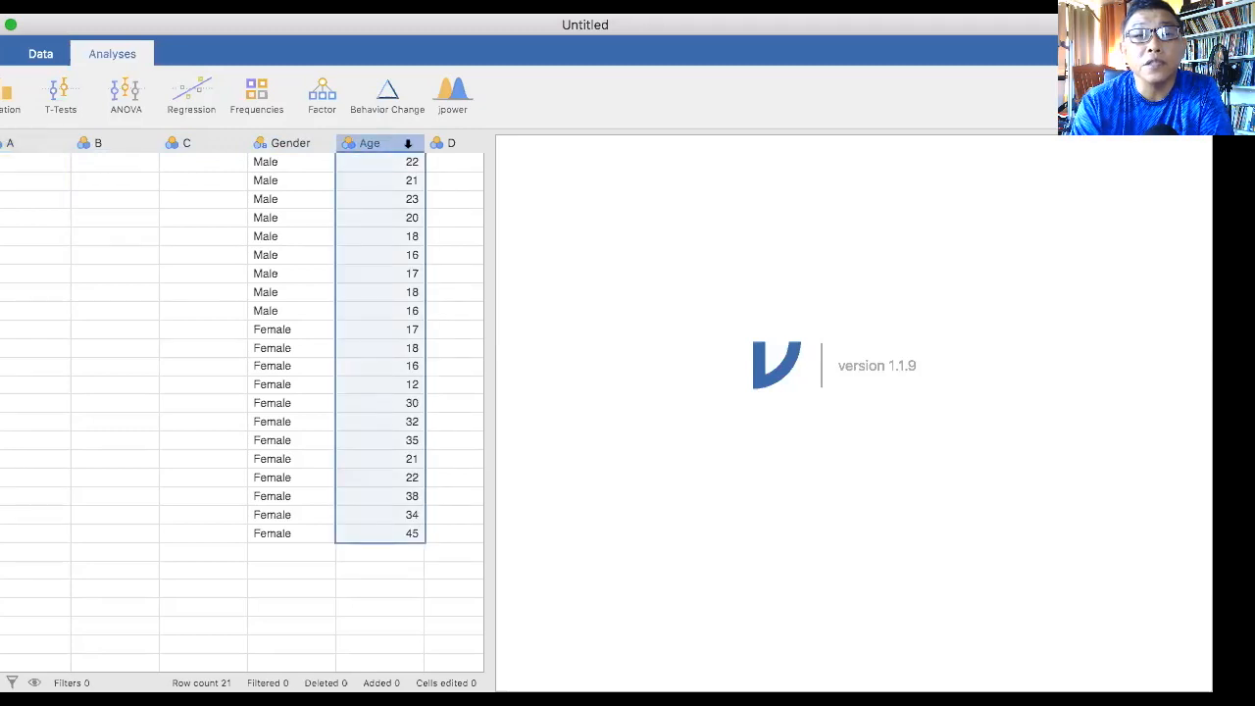
double_click(407, 143)
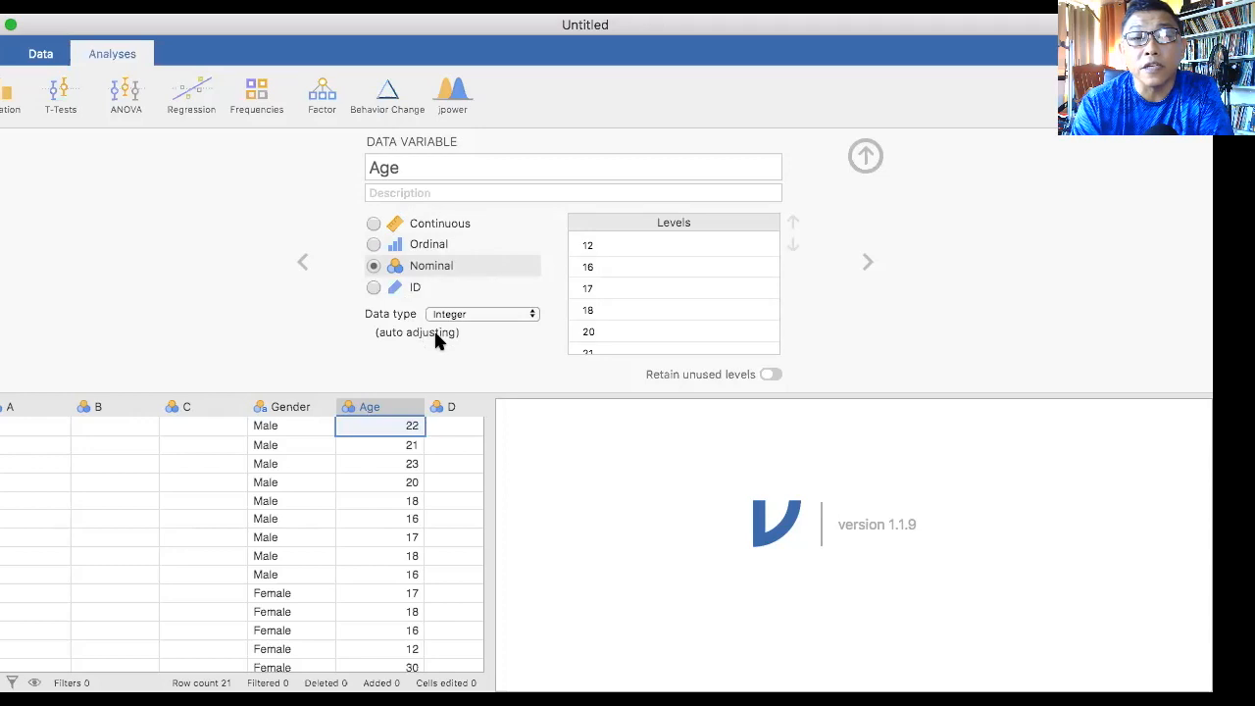
click(373, 223)
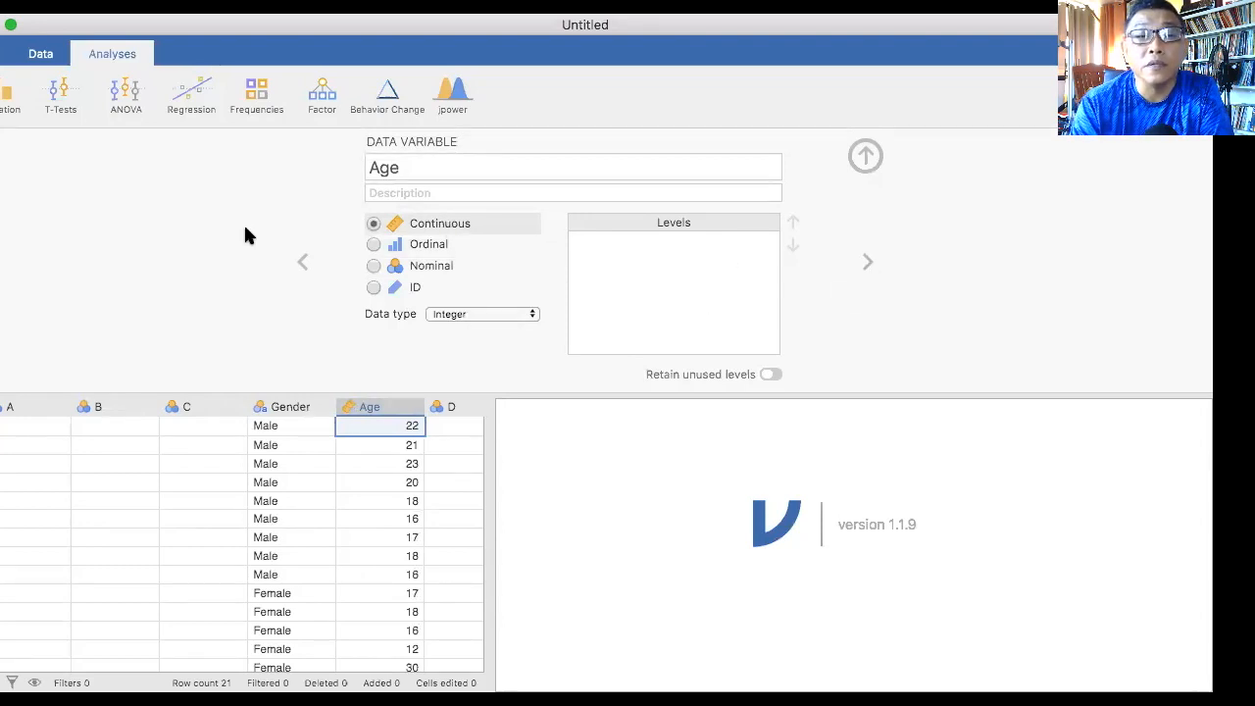
click(376, 413)
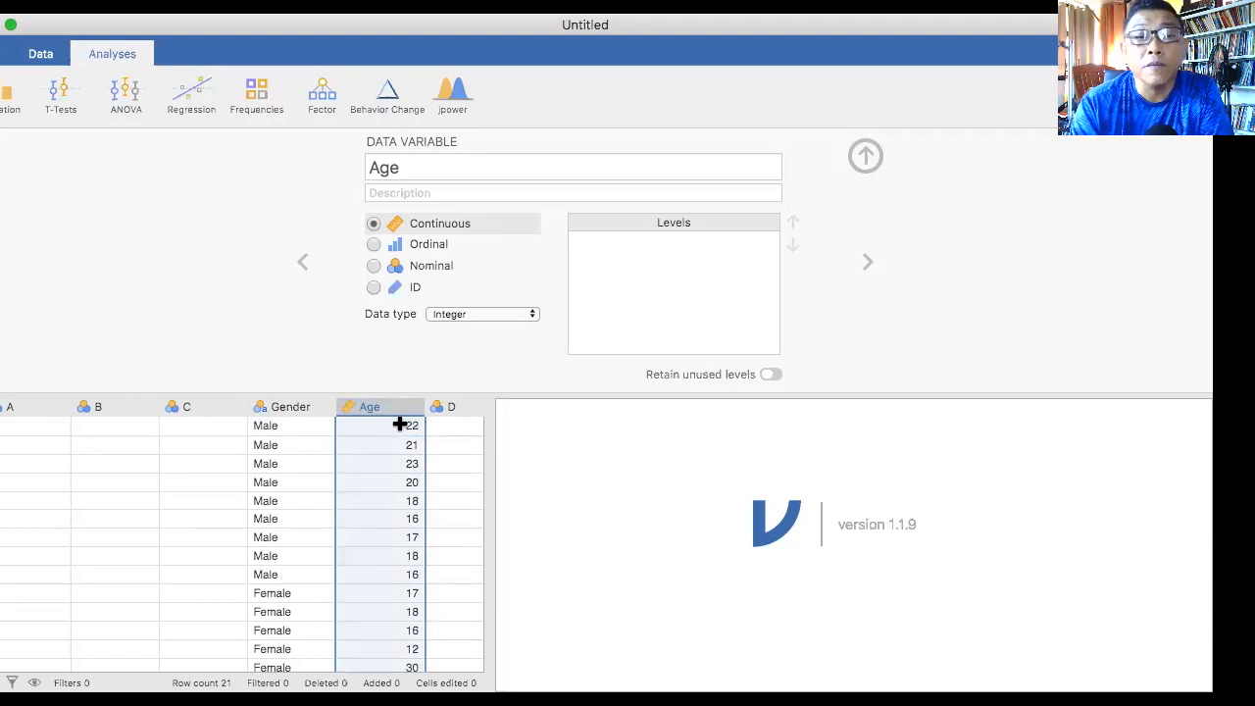
scroll(400, 423, down, 5)
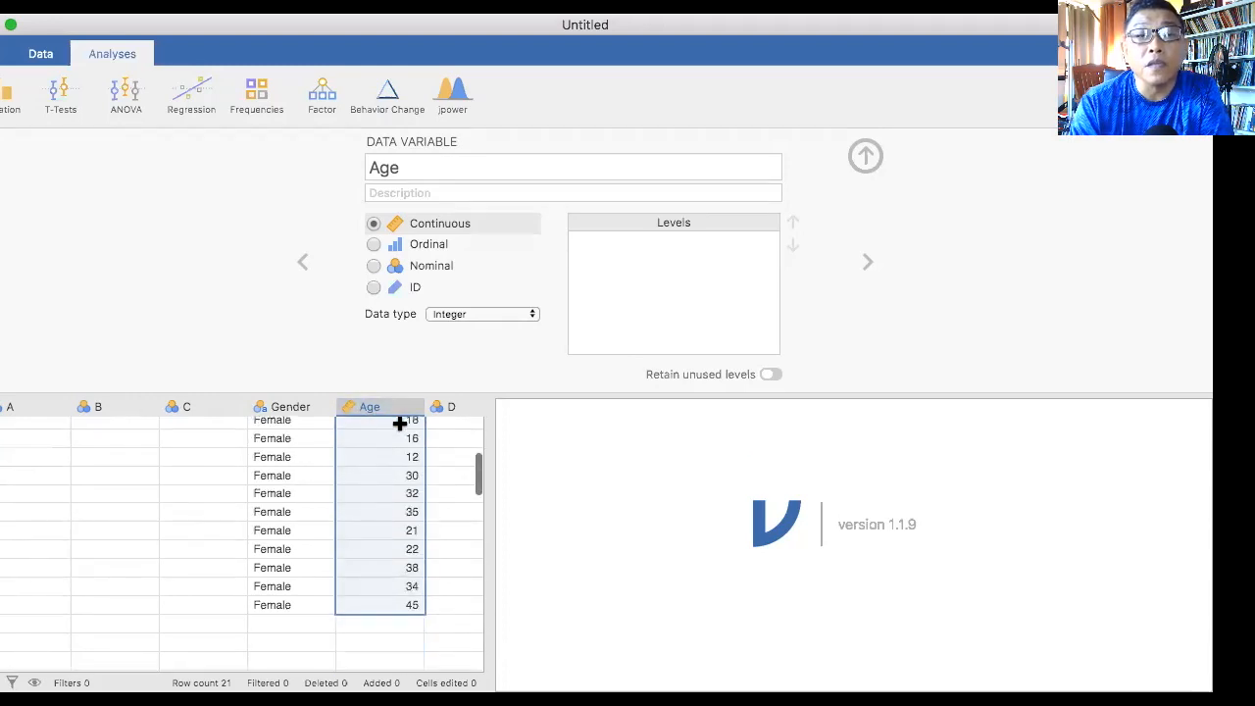
click(866, 155)
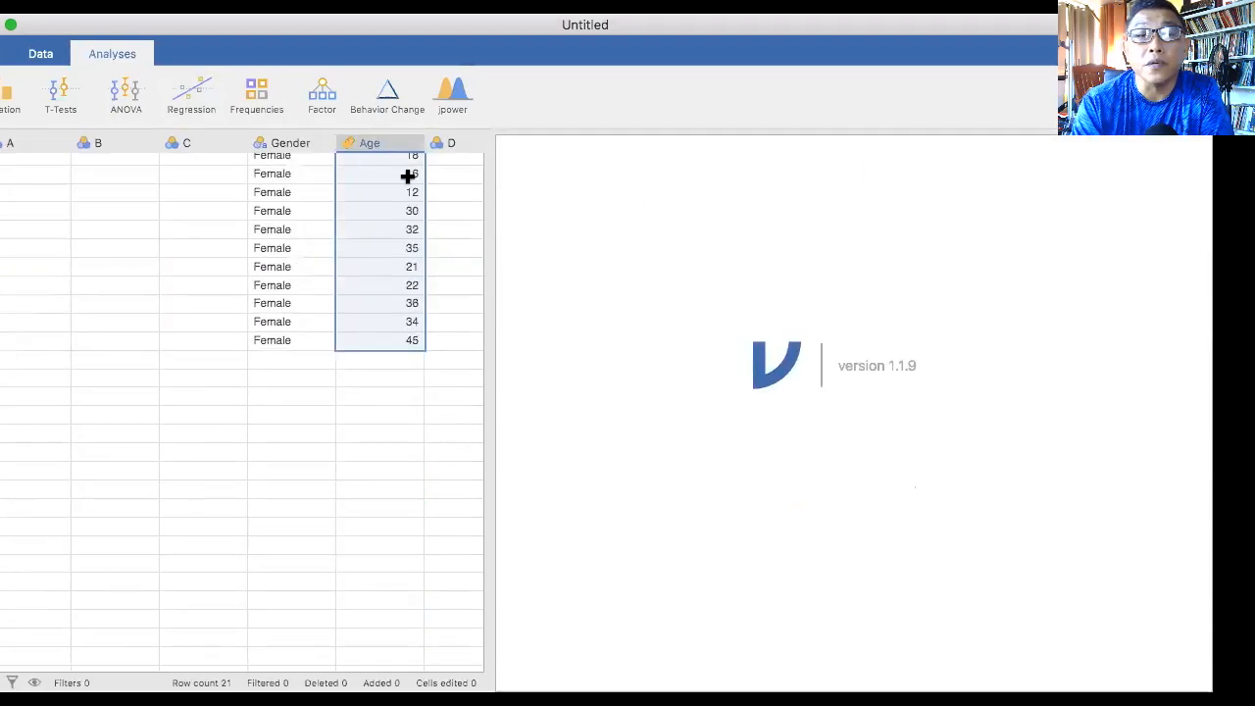
click(22, 149)
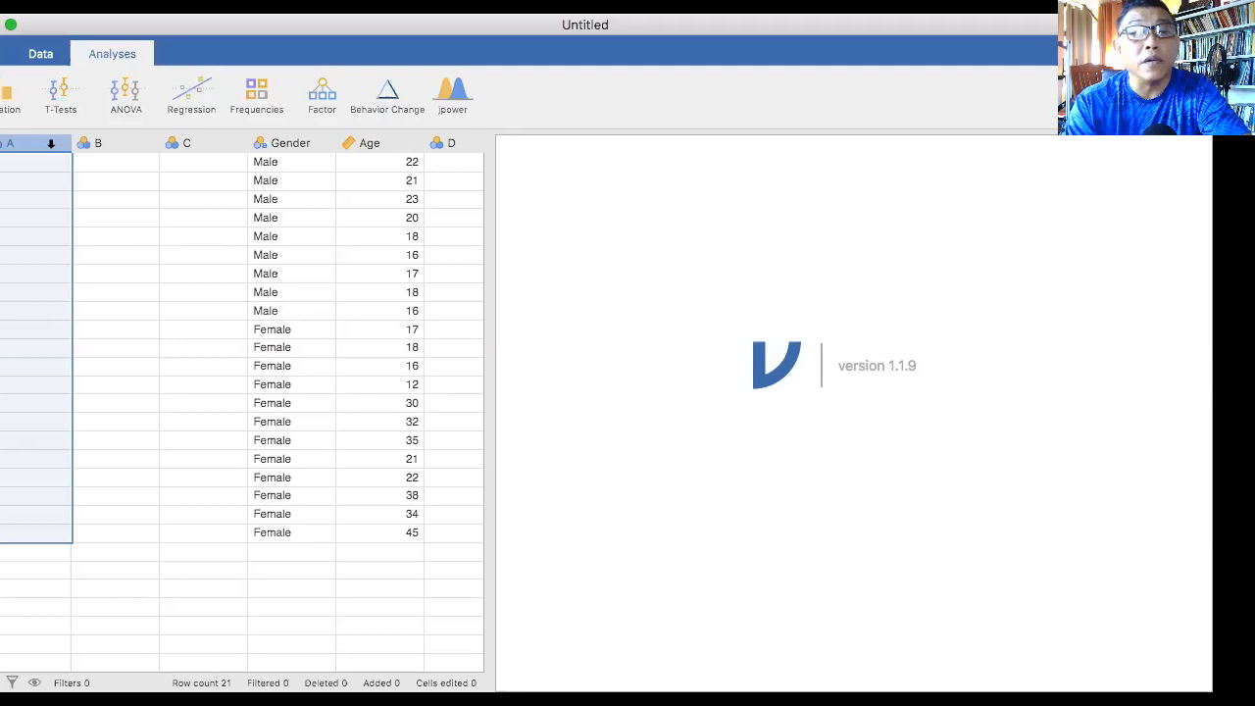
click(284, 144)
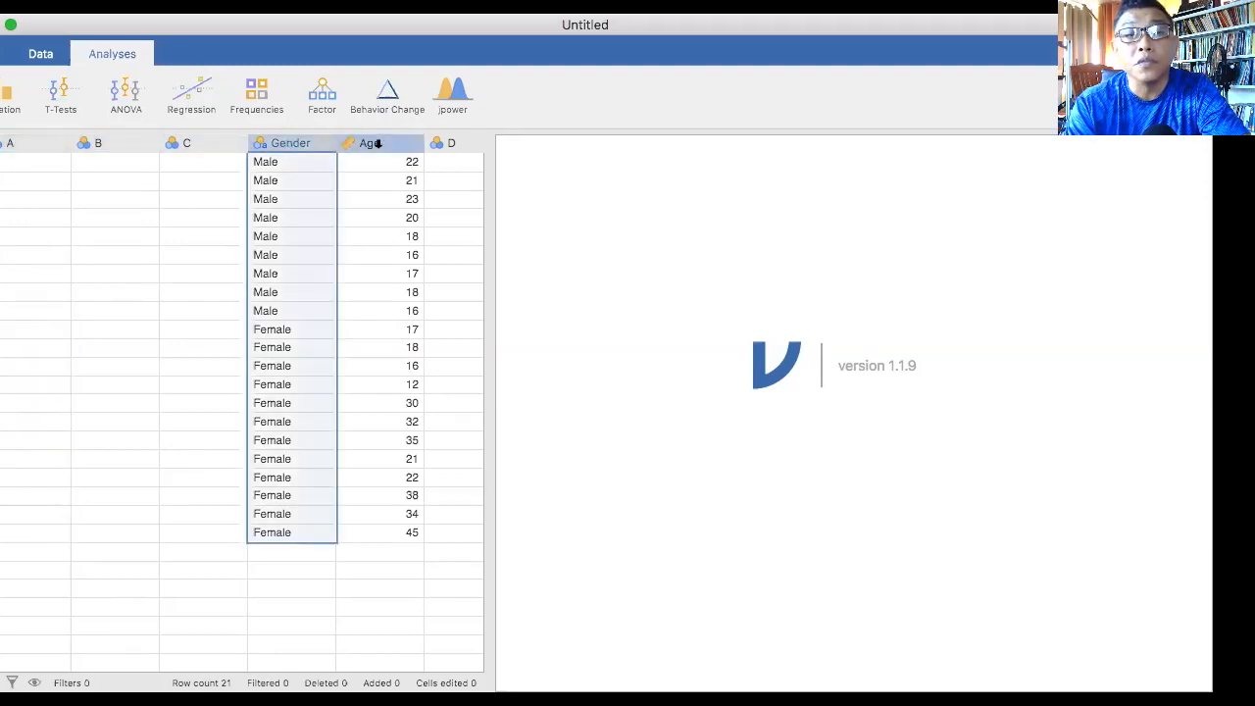
click(377, 144)
click(287, 144)
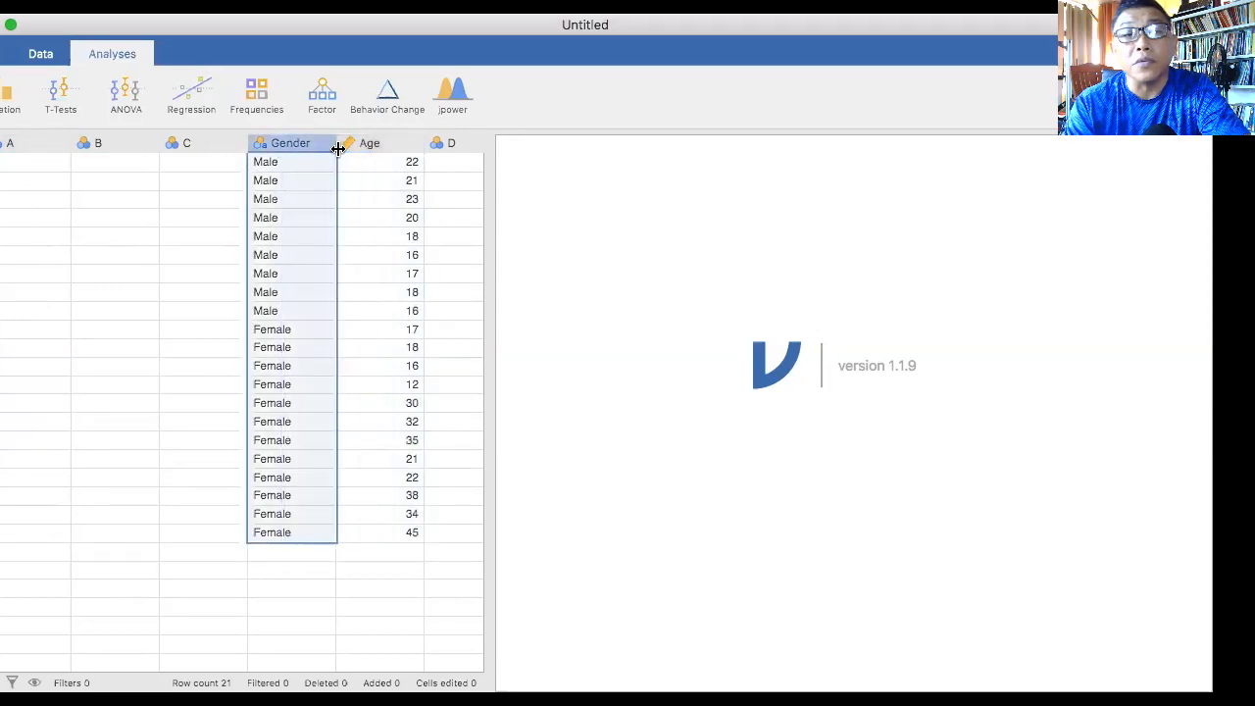
click(368, 144)
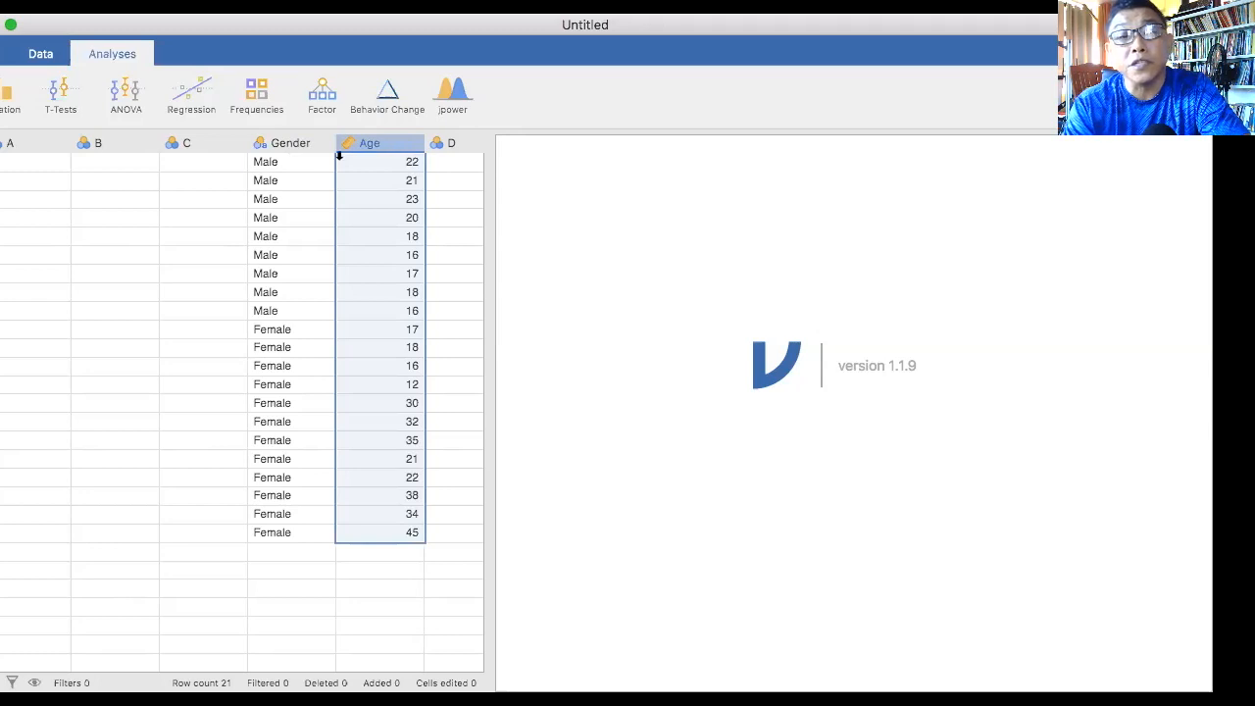
click(272, 145)
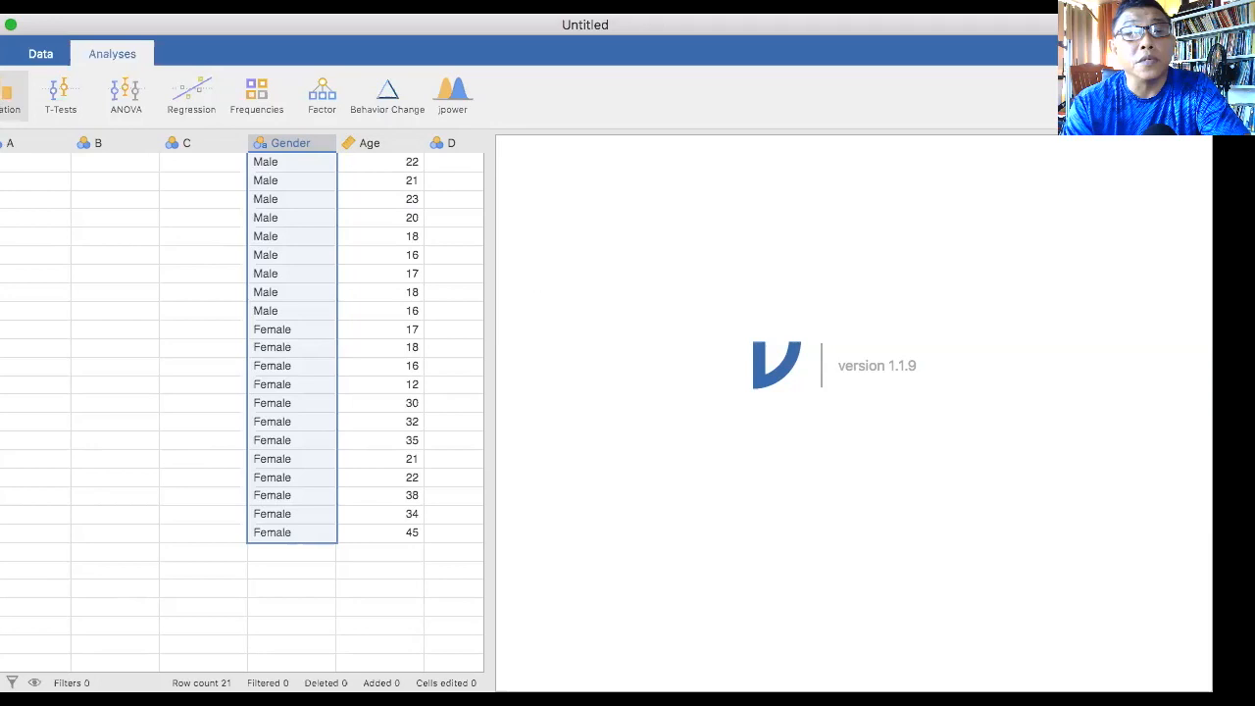
- Create a Descriptives analysis with Age as its variable
click(10, 93)
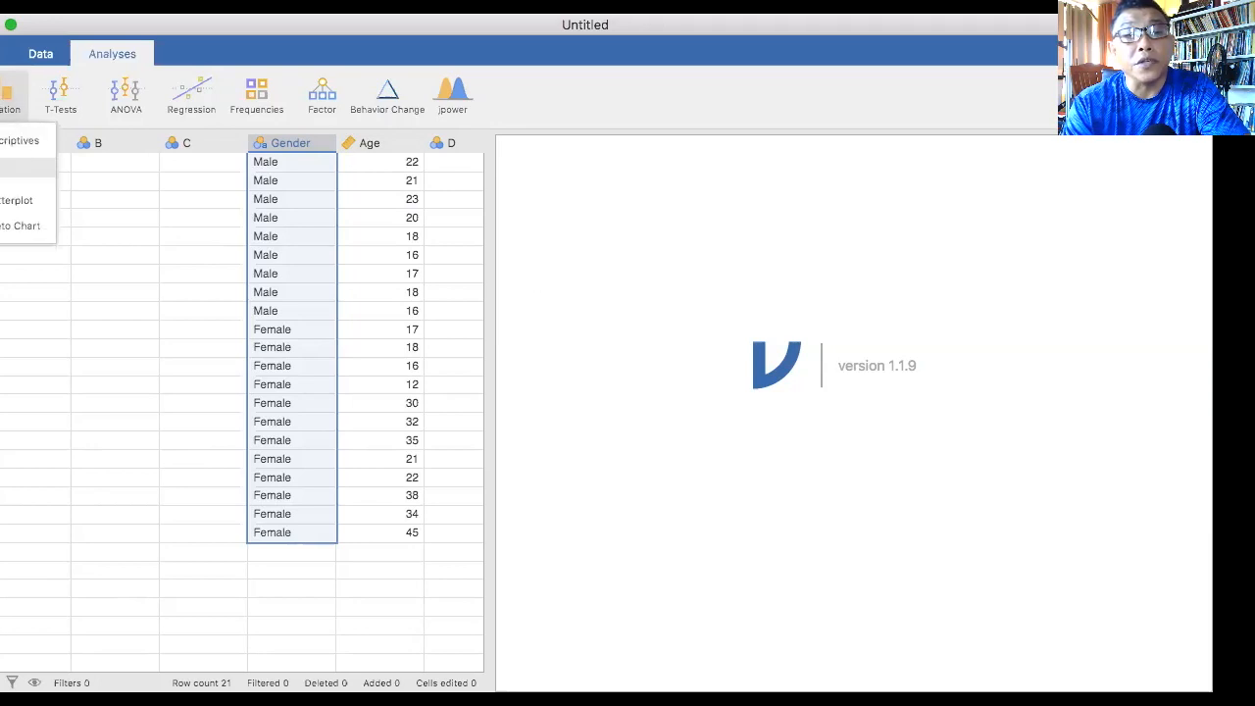
click(13, 145)
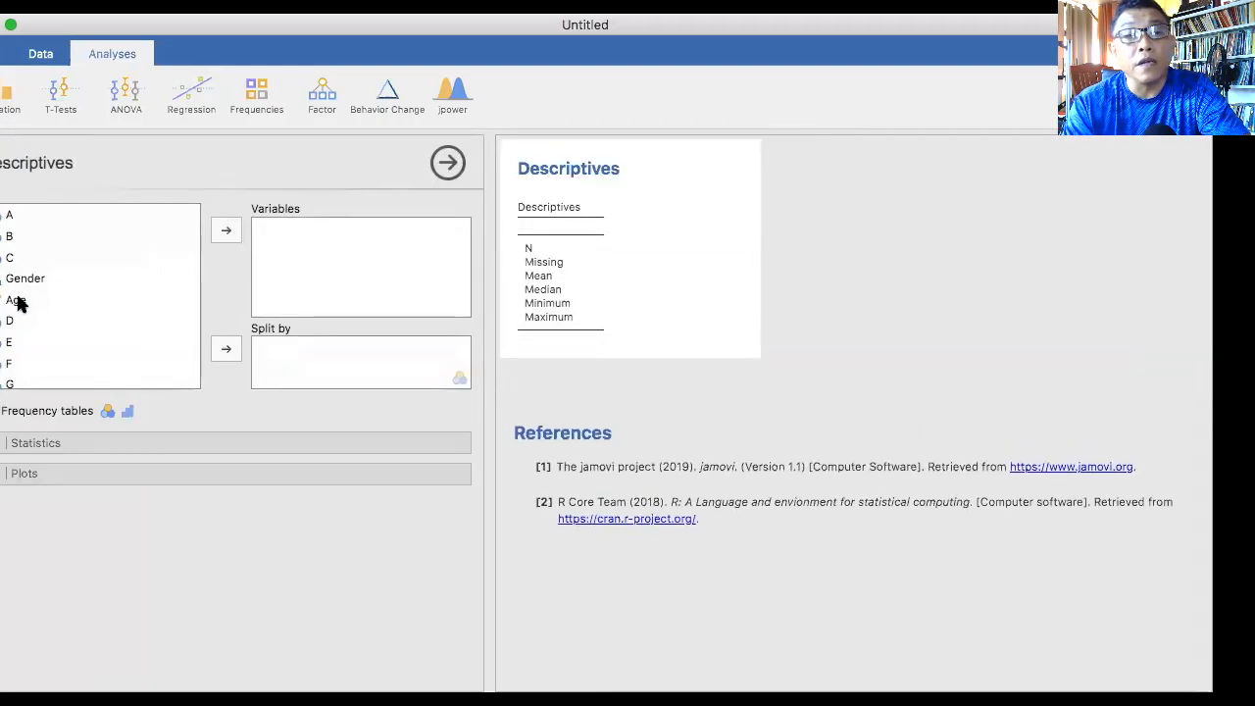
click(17, 300)
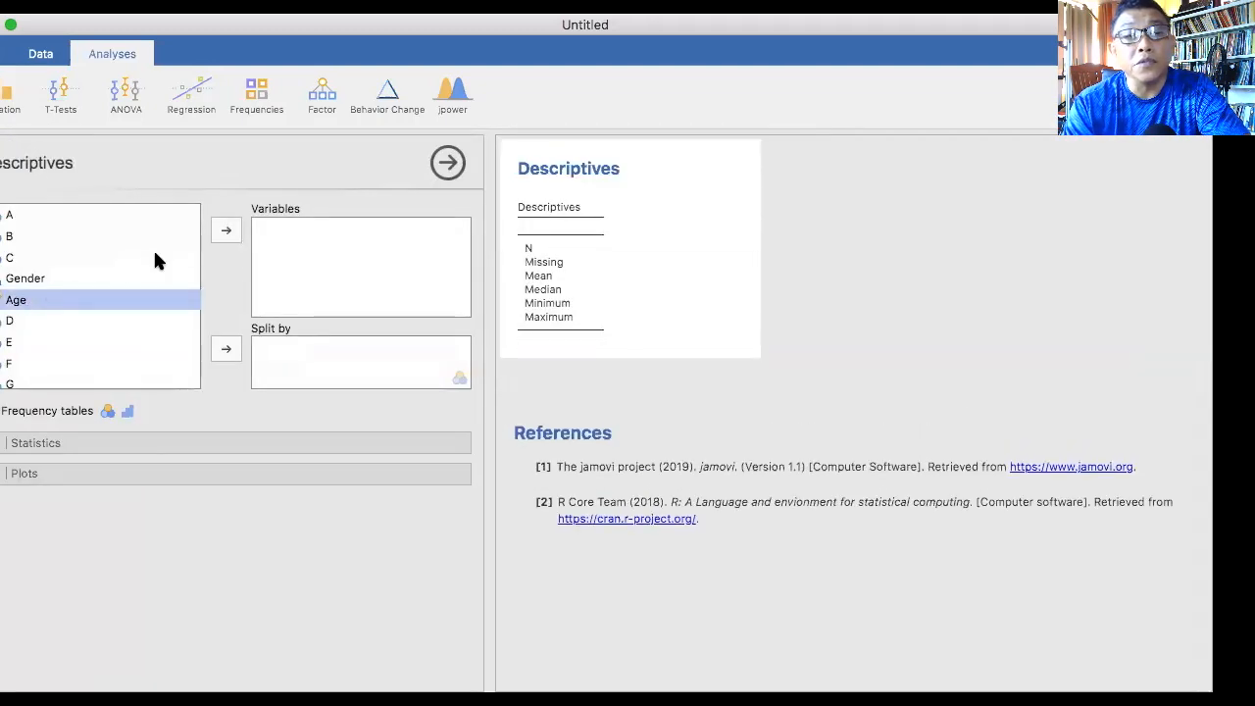
click(221, 231)
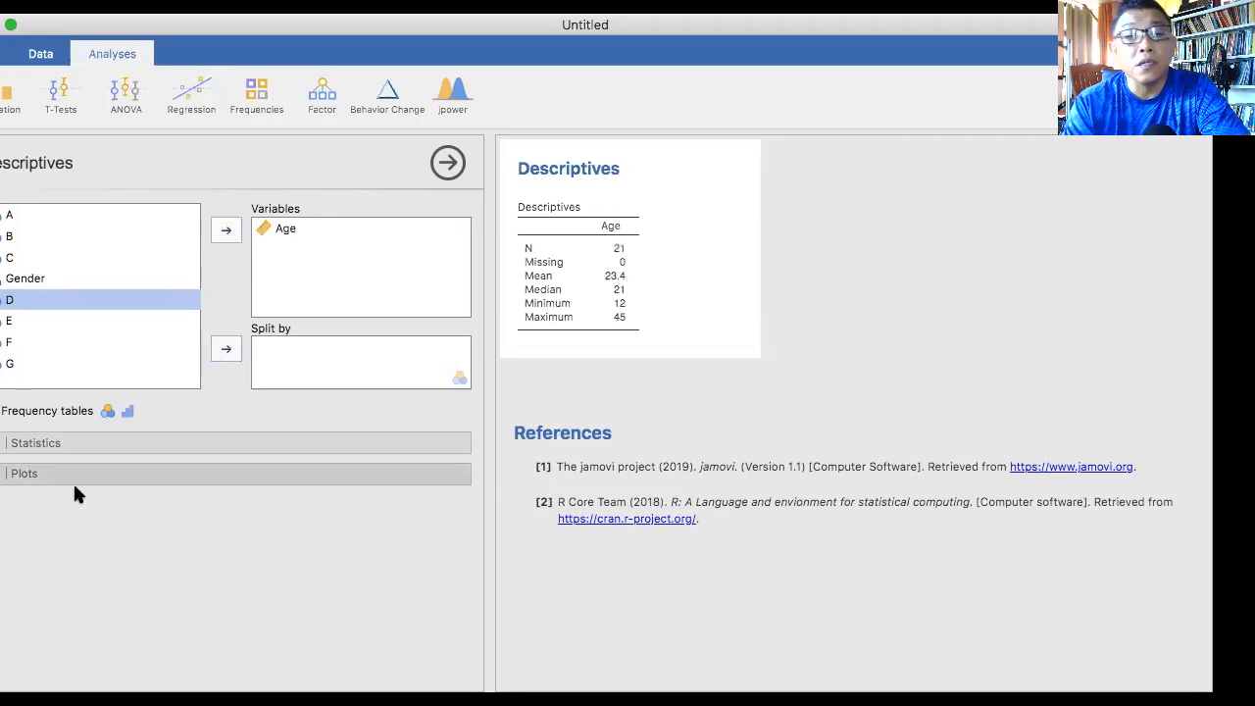
- Add a histogram and a box plot of Age to the descriptives results
click(5, 476)
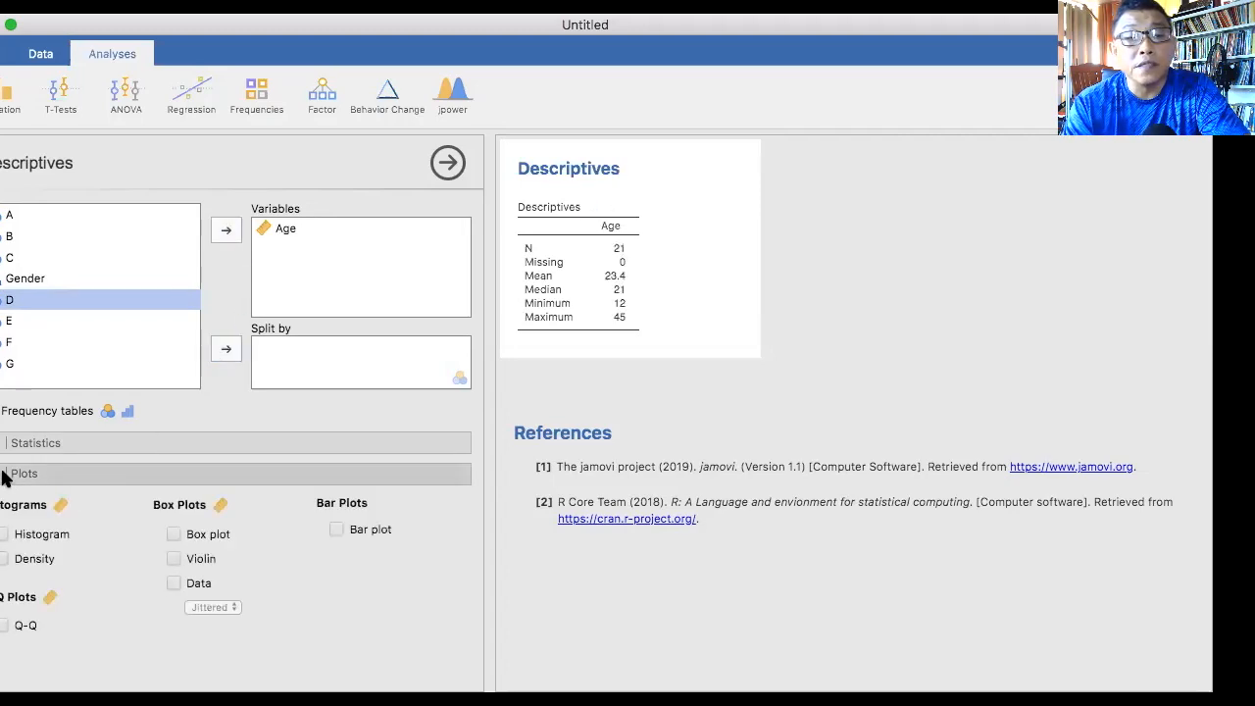
click(8, 535)
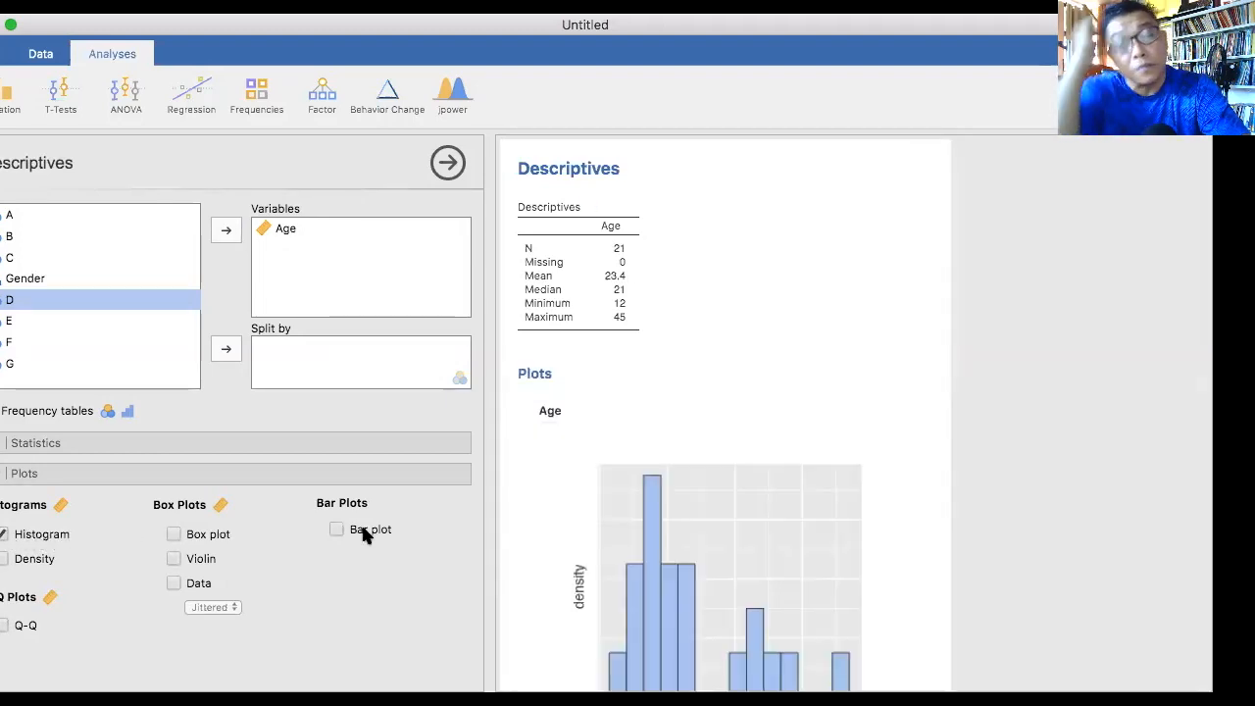
scroll(575, 520, down, 3)
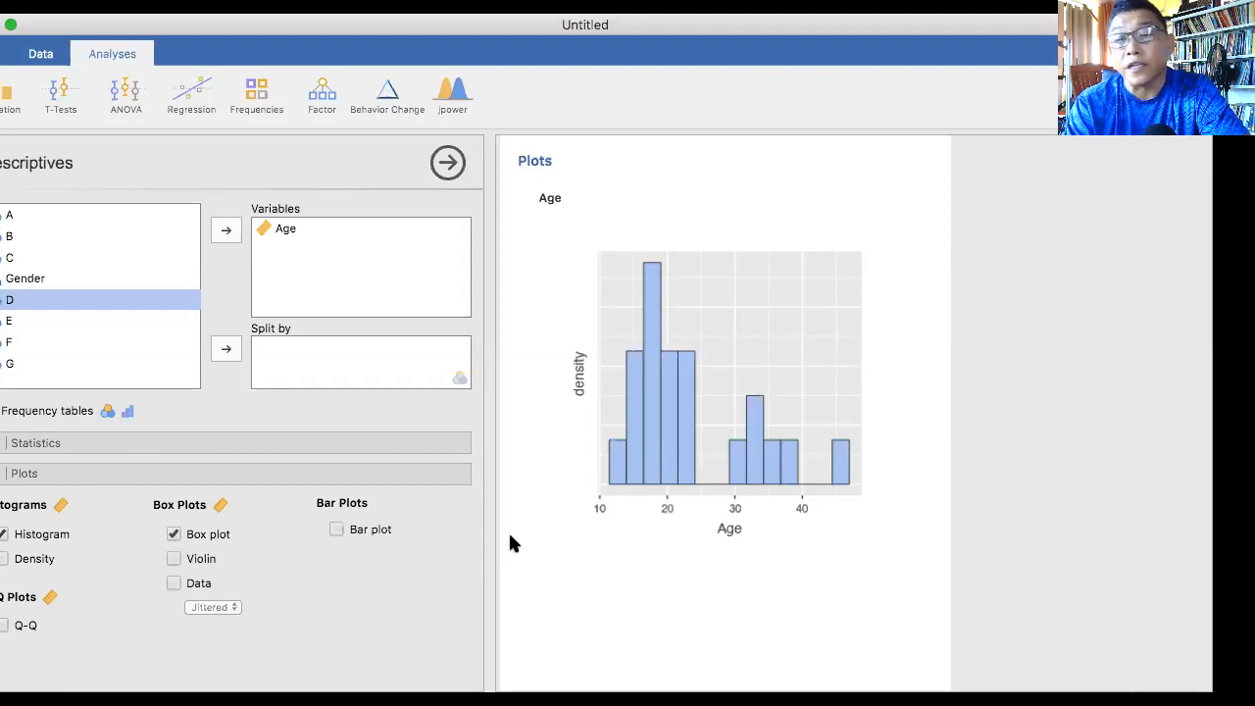
scroll(651, 536, down, 5)
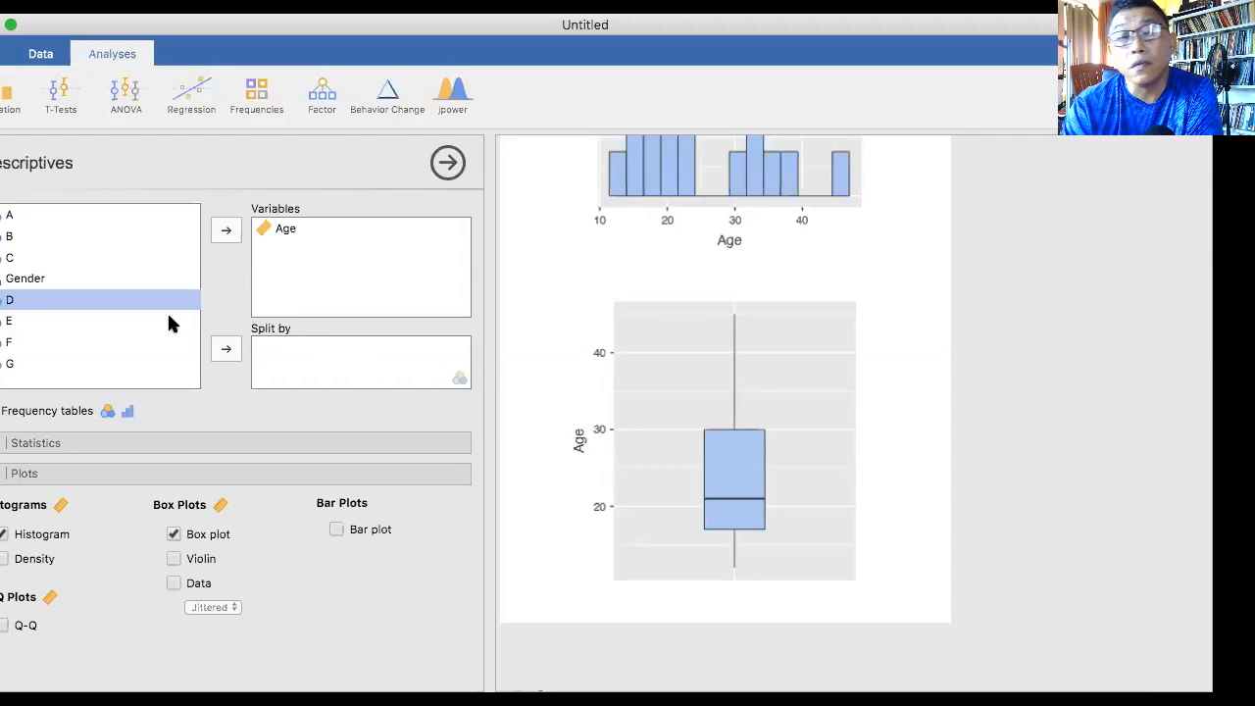
- Split the Age descriptives and plots by Gender
click(27, 282)
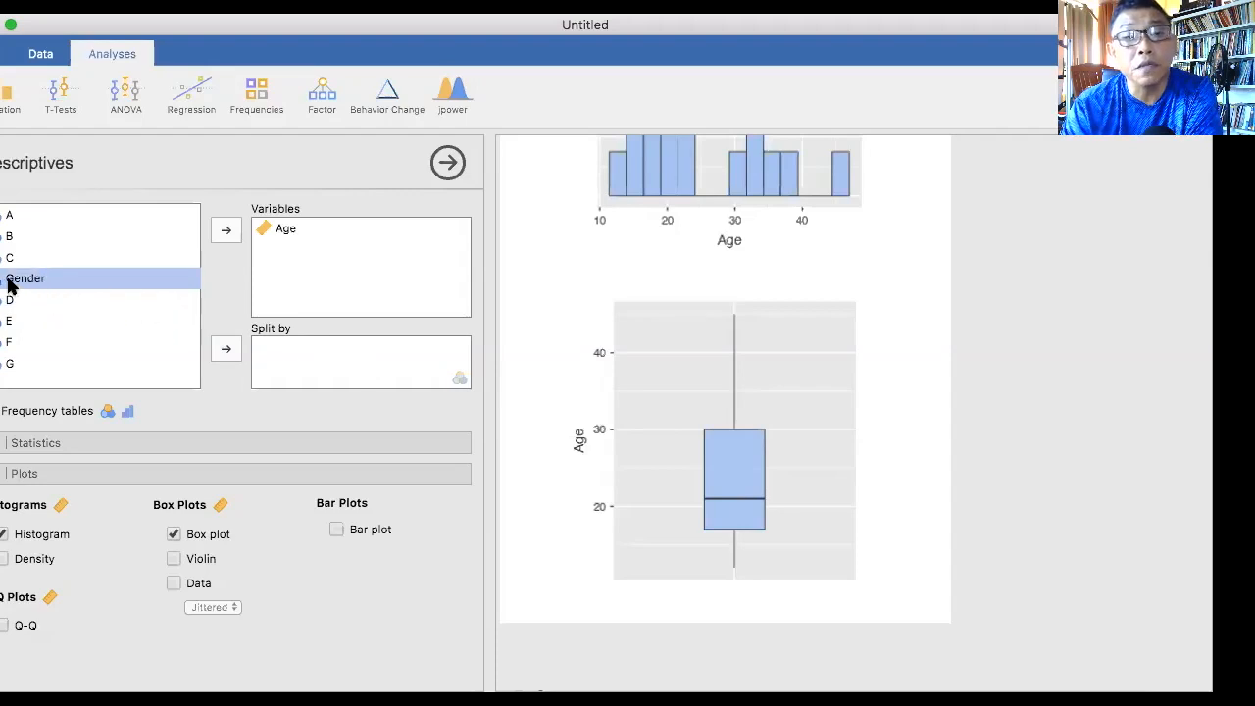
click(224, 353)
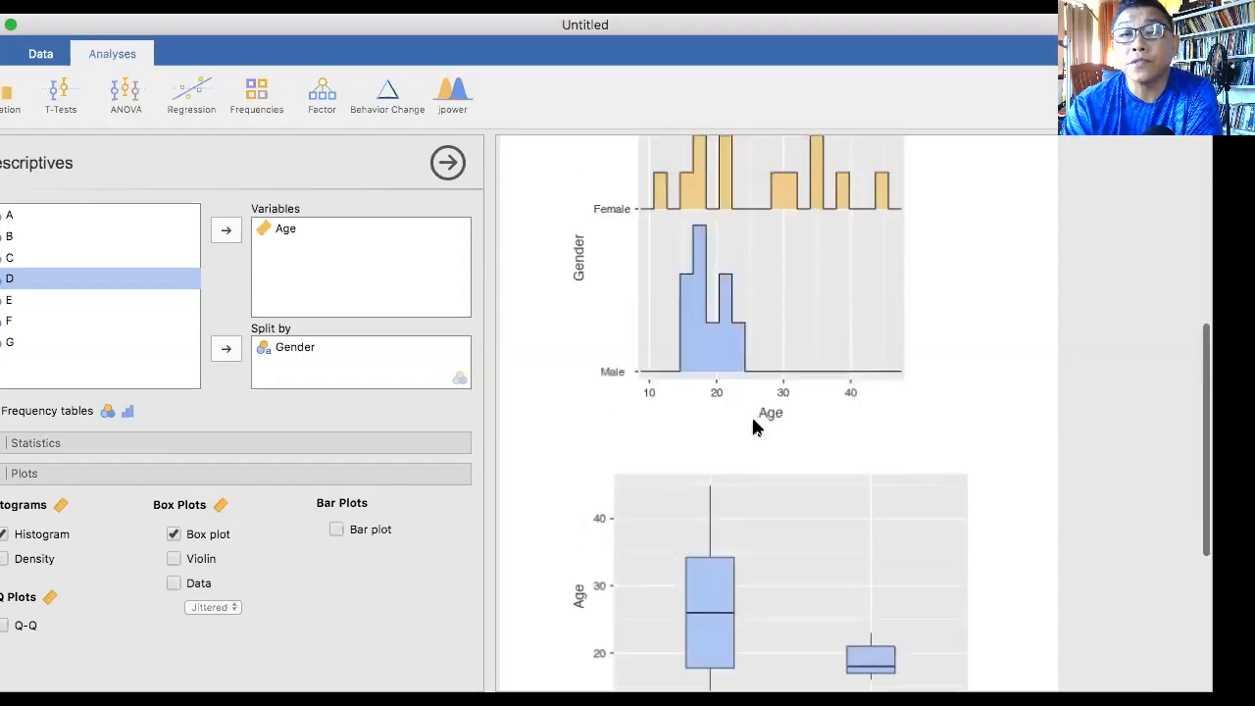
- Examine the Age histograms and box plots, comparing the female and male distributions
scroll(751, 414, up, 3)
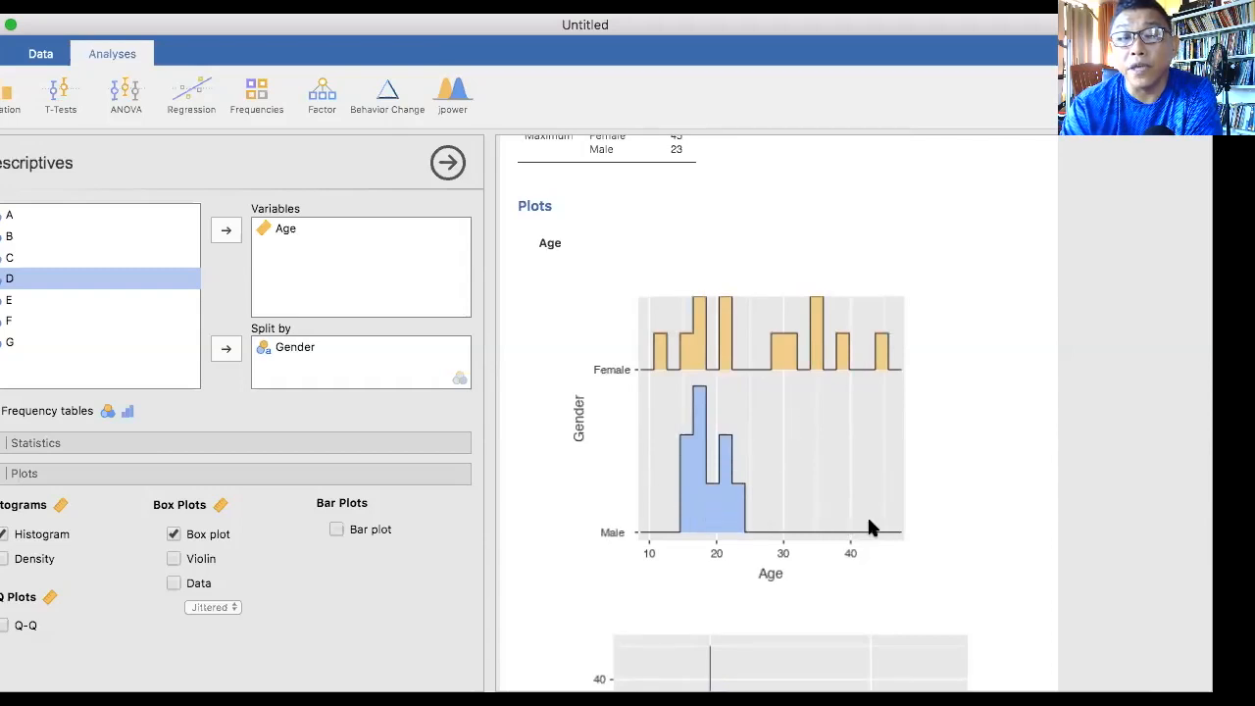
scroll(858, 527, down, 2)
scroll(858, 527, up, 2)
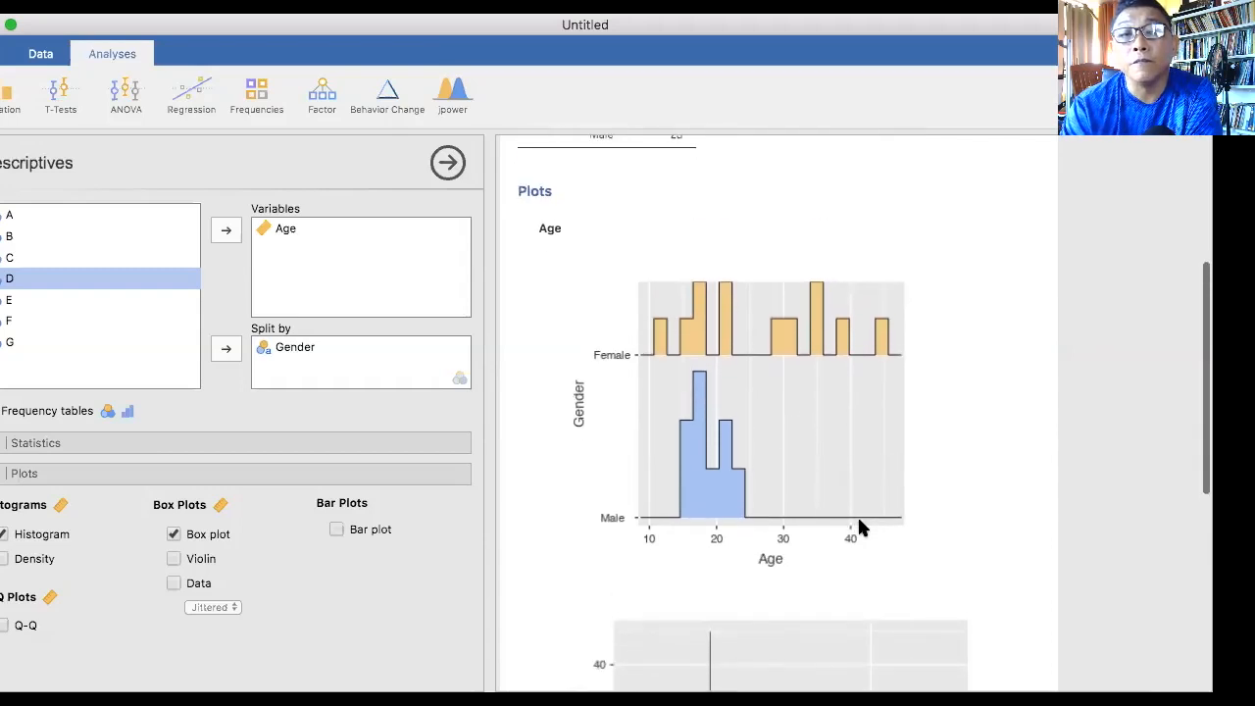
scroll(856, 513, down, 3)
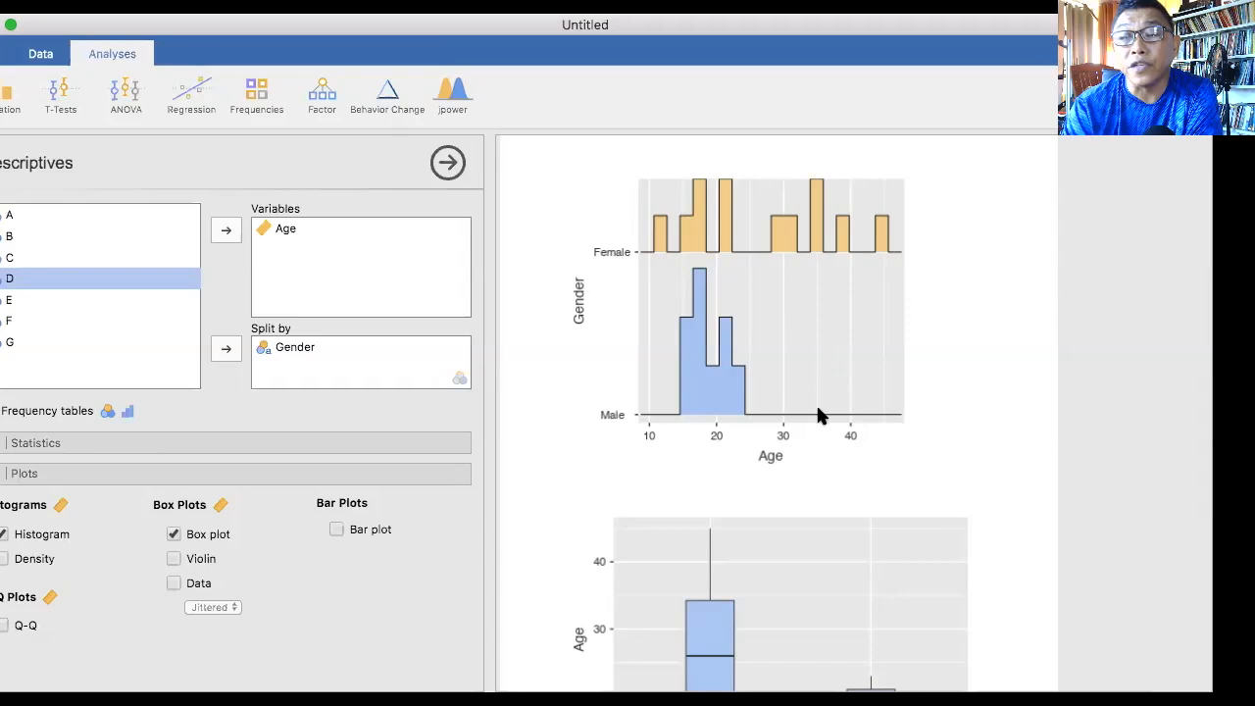
scroll(834, 420, down, 5)
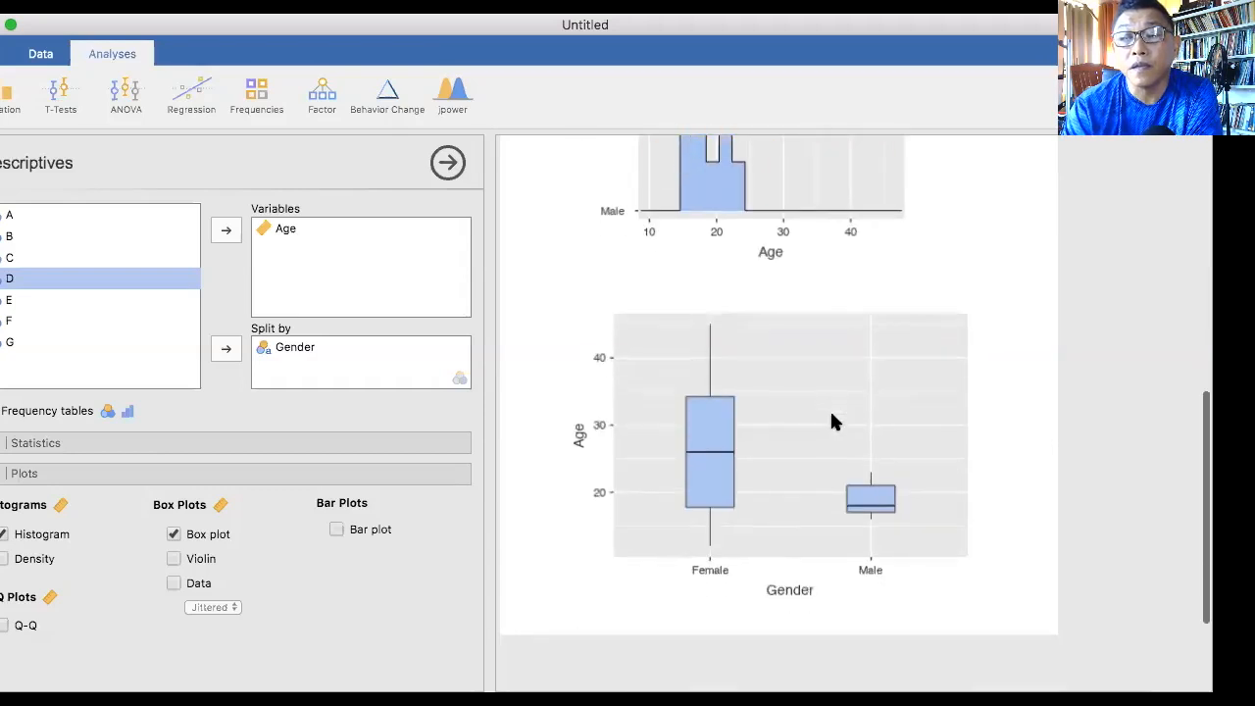
scroll(832, 414, down, 3)
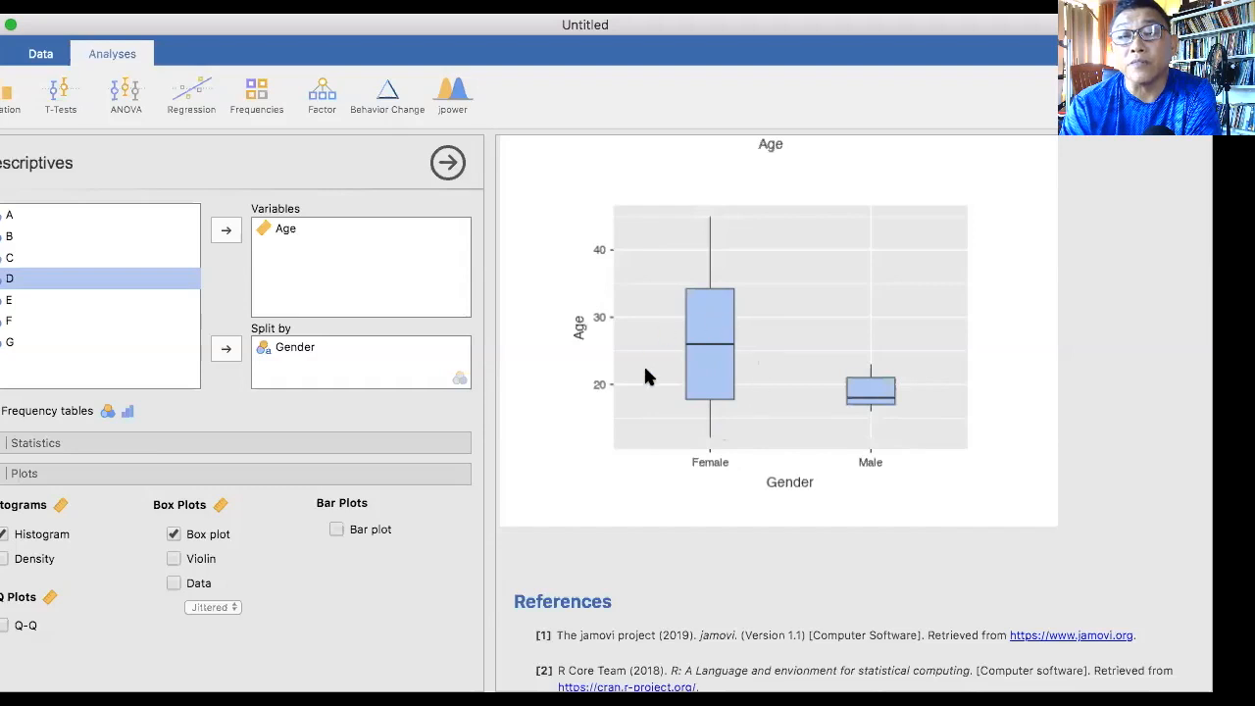
scroll(704, 390, up, 6)
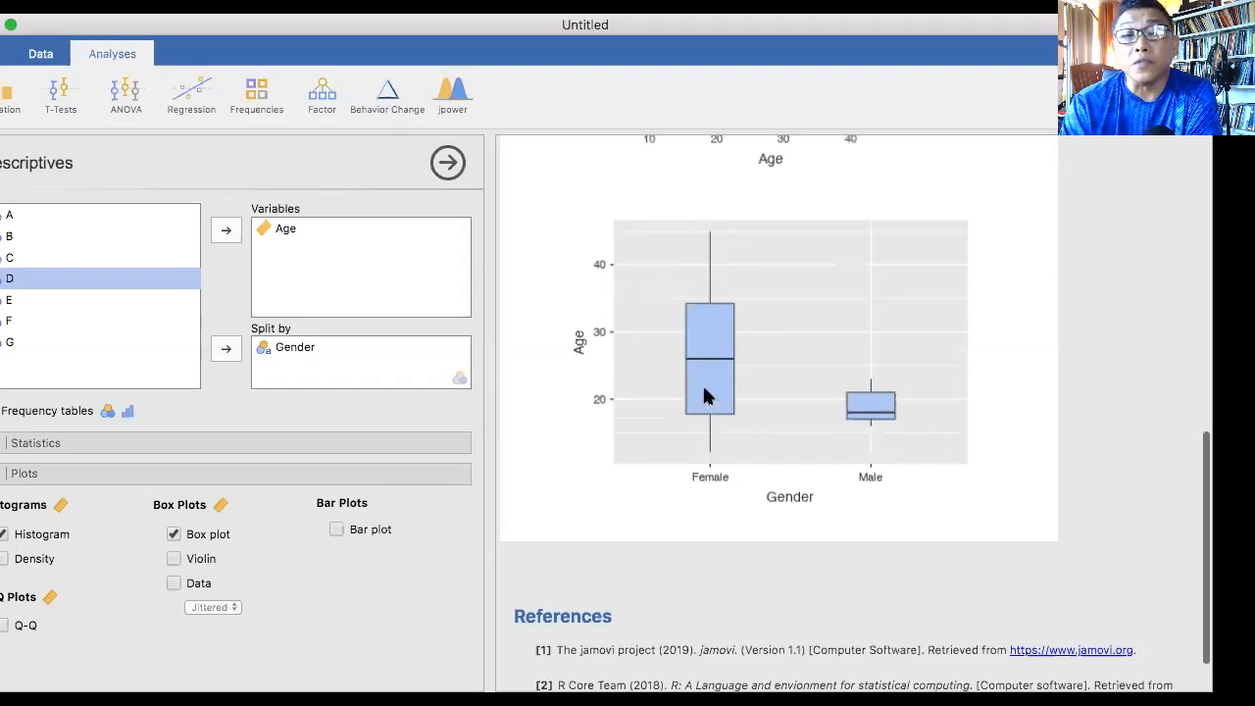
scroll(704, 397, up, 3)
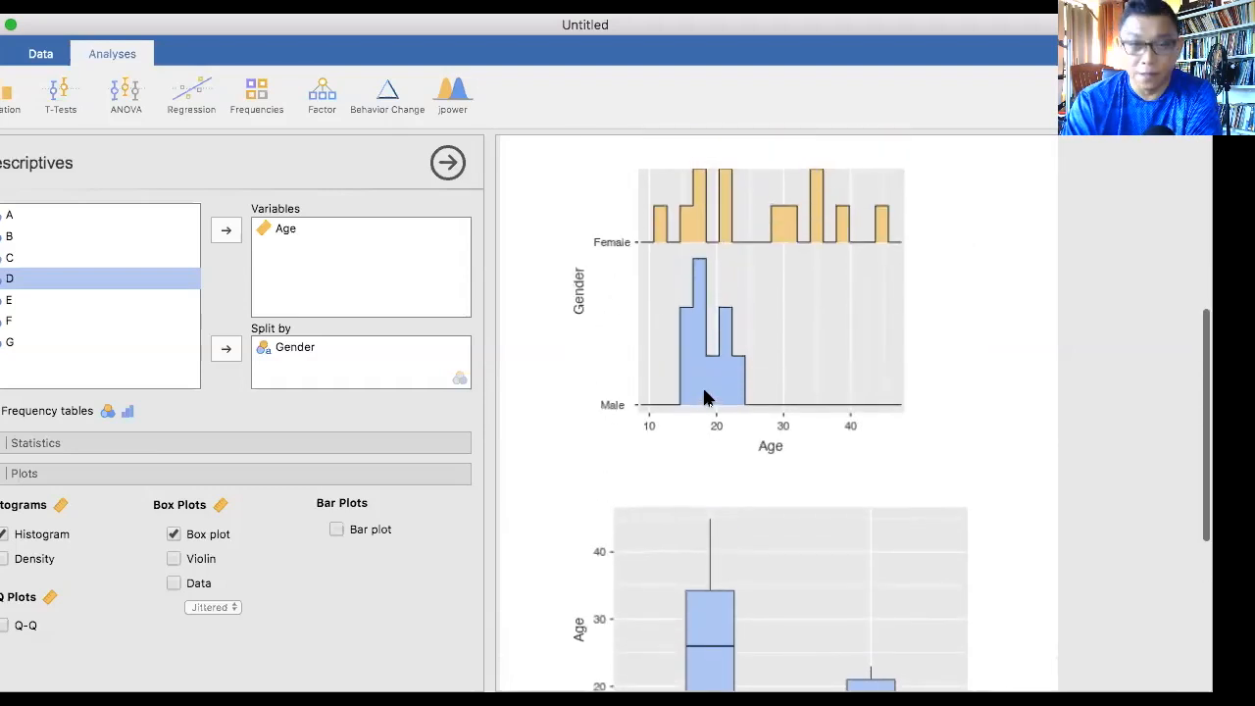